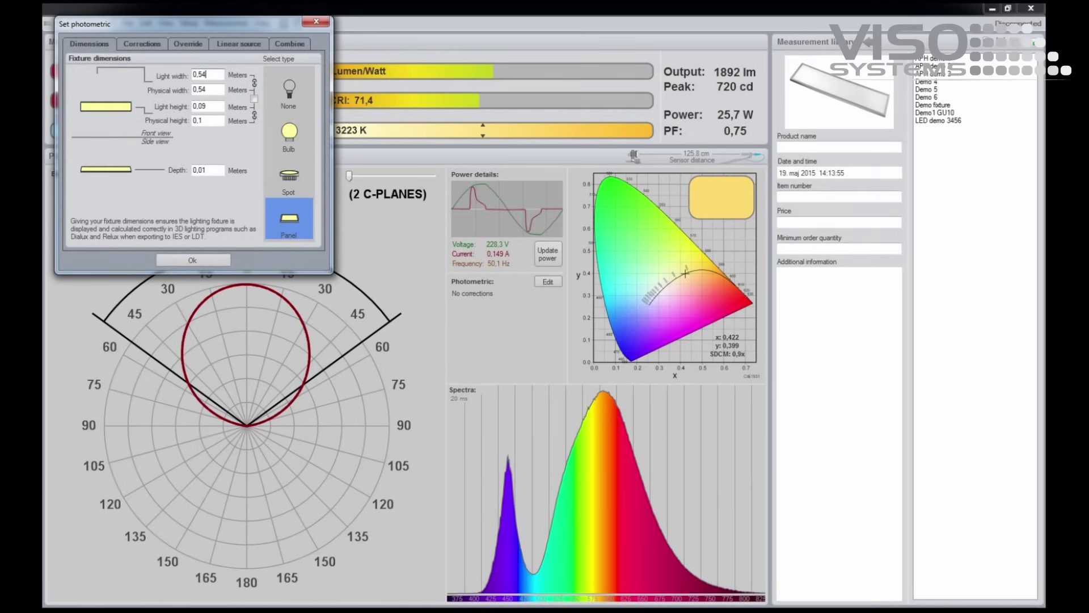
Confirm the measured fixture's Panel dimensions in the Set photometric dialog.
left_click(200, 262)
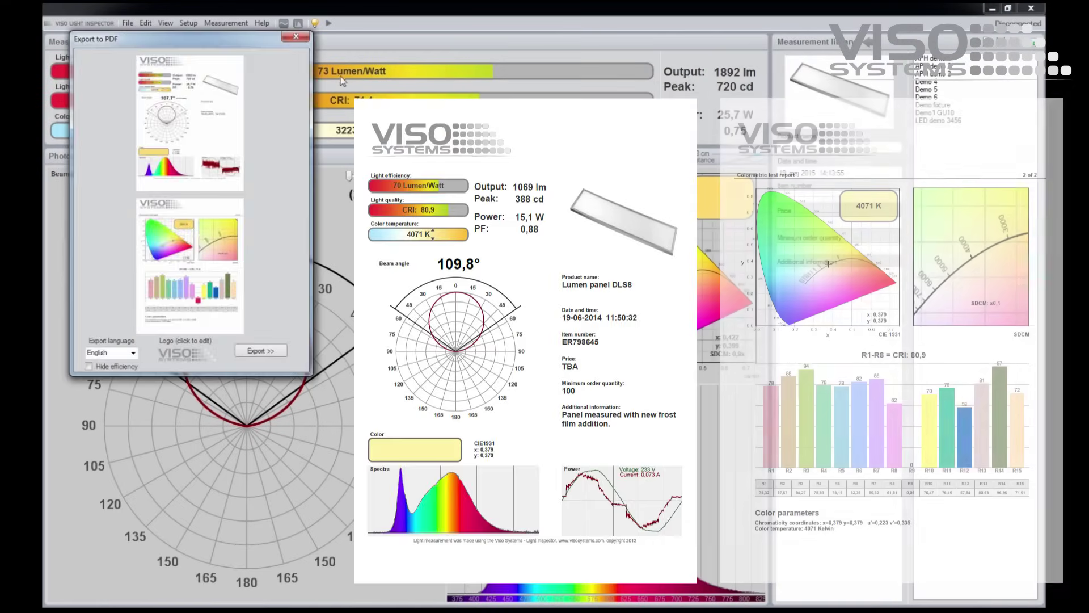
Export the report to PDF, then place the panel luminaire on Rum 1's ceiling.
left_click(297, 39)
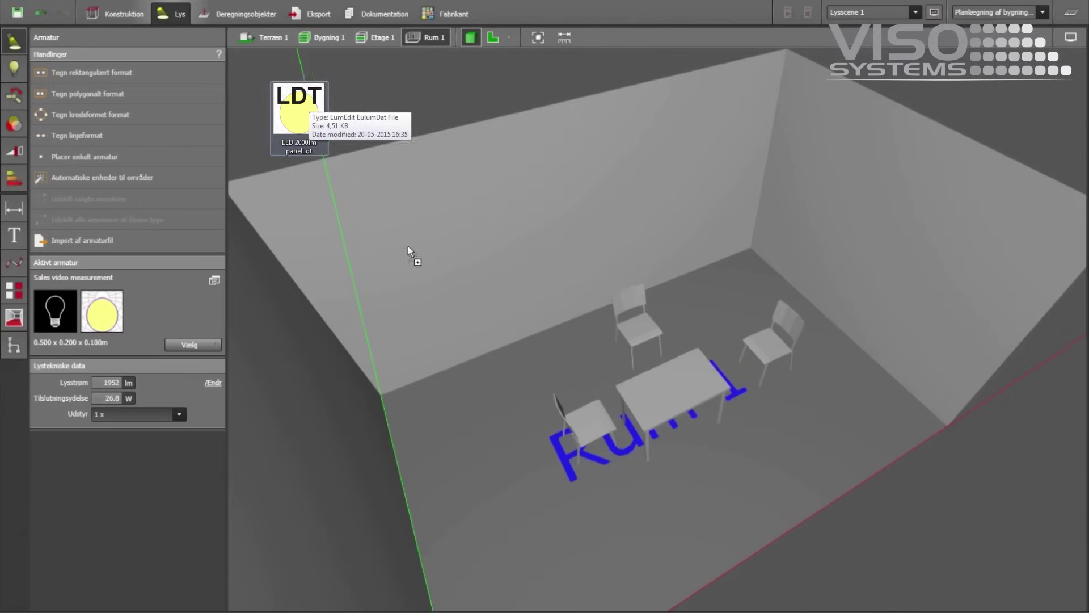
left_click_drag(373, 257, 522, 256)
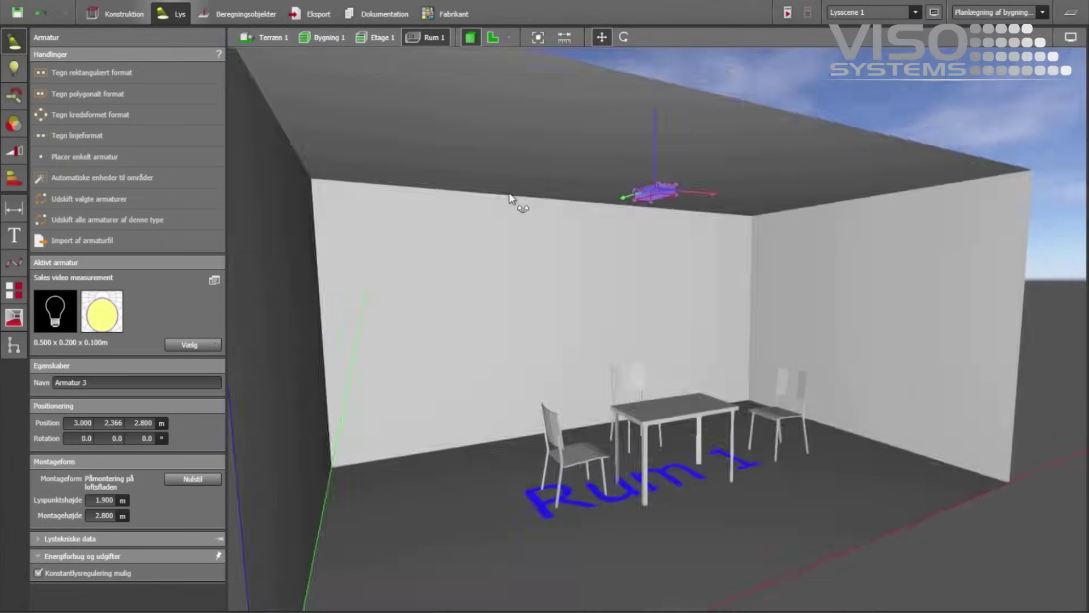
left_click(522, 256)
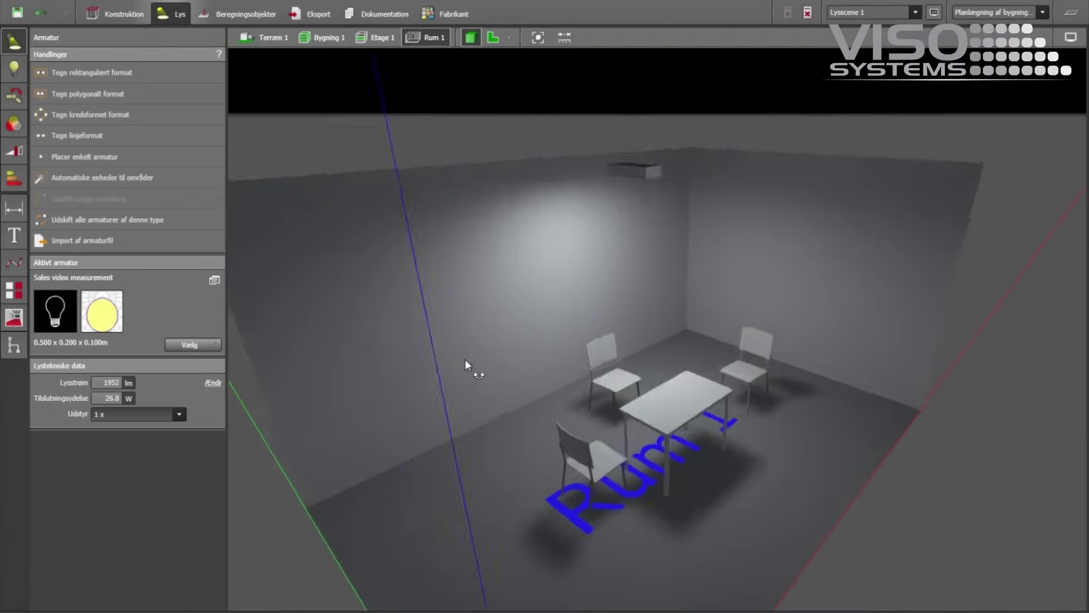
mouse_move(469, 369)
left_mouse_down()
mouse_move(422, 296)
mouse_move(418, 304)
mouse_move(465, 315)
mouse_move(469, 344)
mouse_move(456, 341)
left_mouse_up()
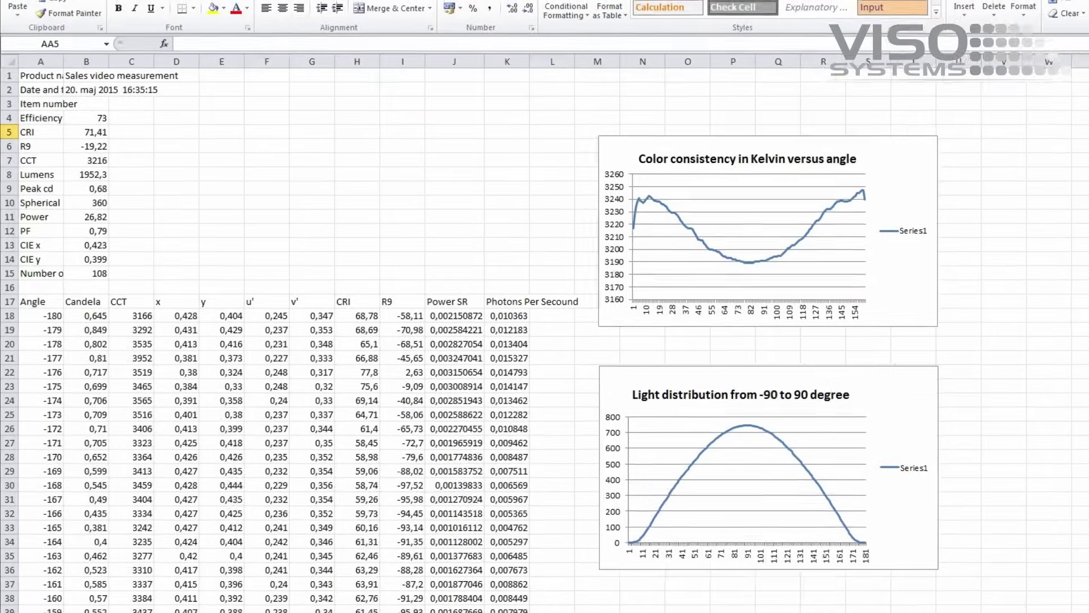